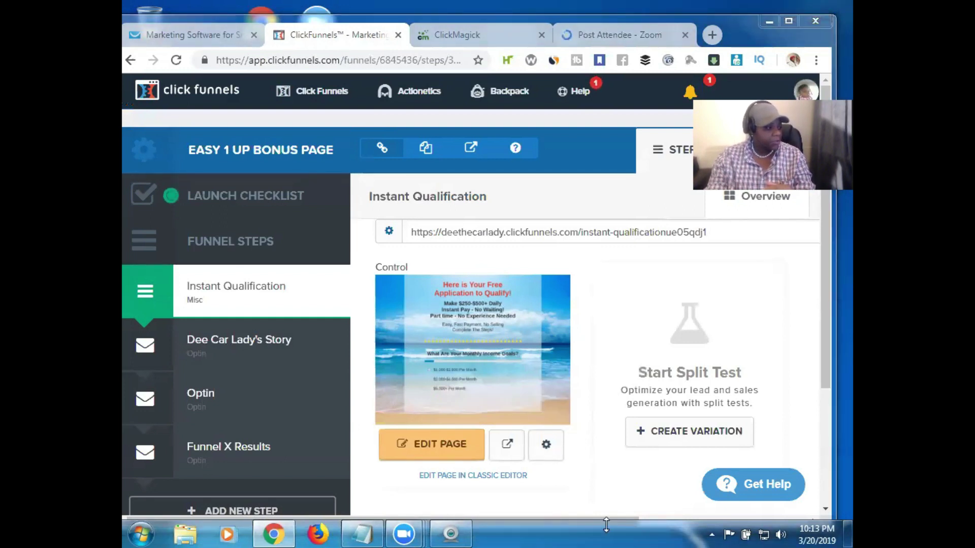
Open the live Instant Qualification step page in a new tab and copy its URL.
left_click_drag(619, 517, 728, 521)
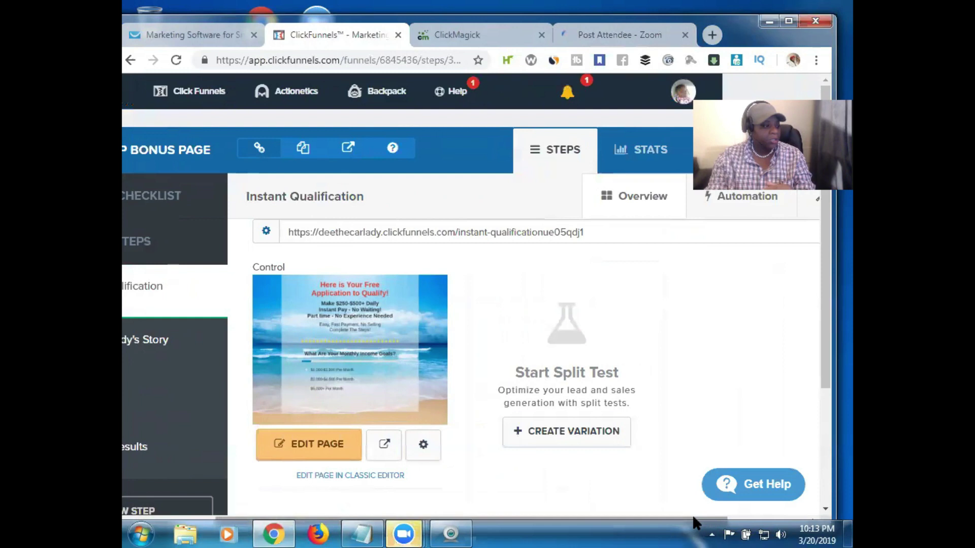
left_click_drag(701, 522, 753, 517)
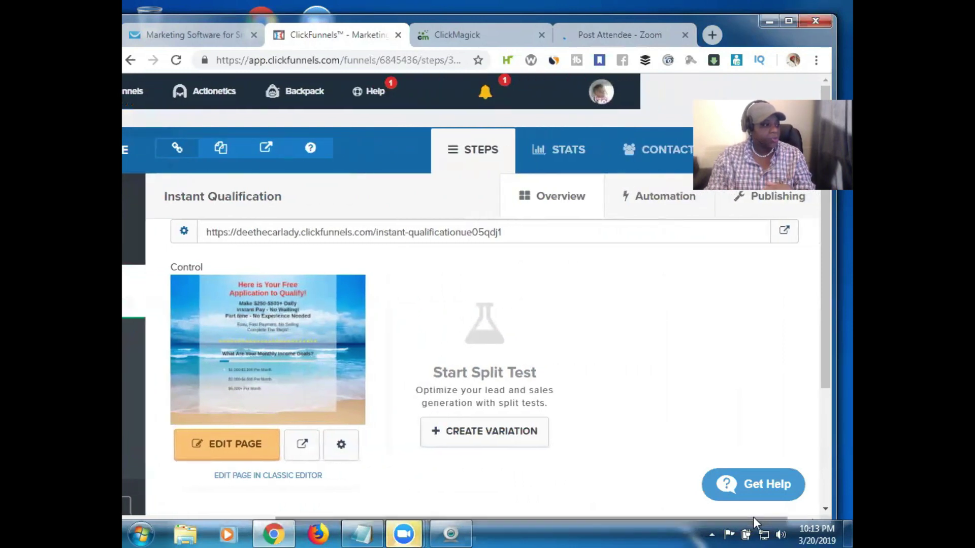
left_click(783, 235)
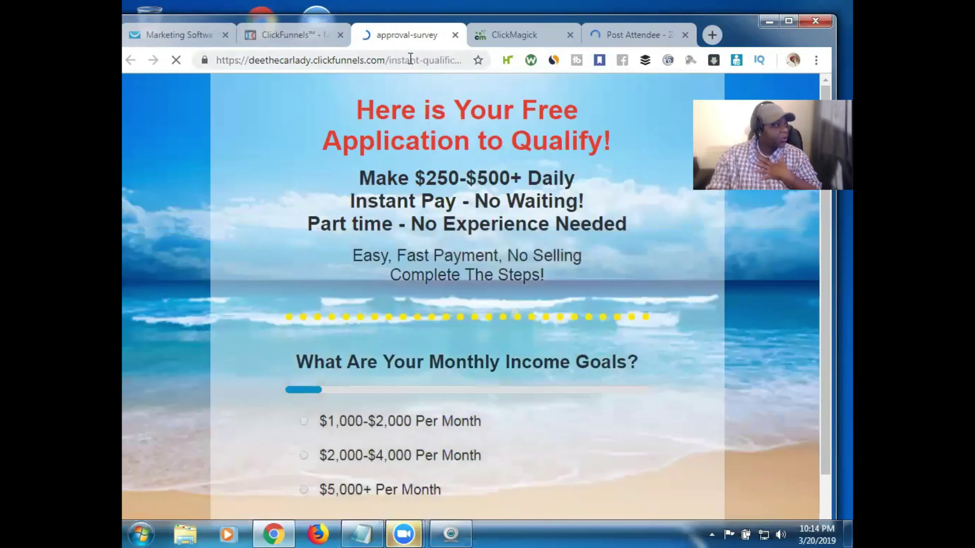
left_click(410, 60)
right_click(410, 60)
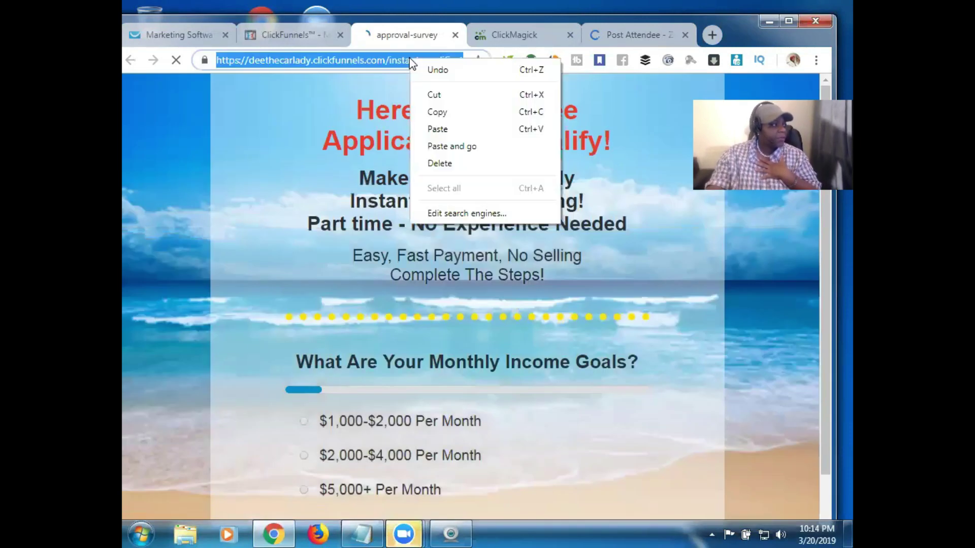
left_click(458, 114)
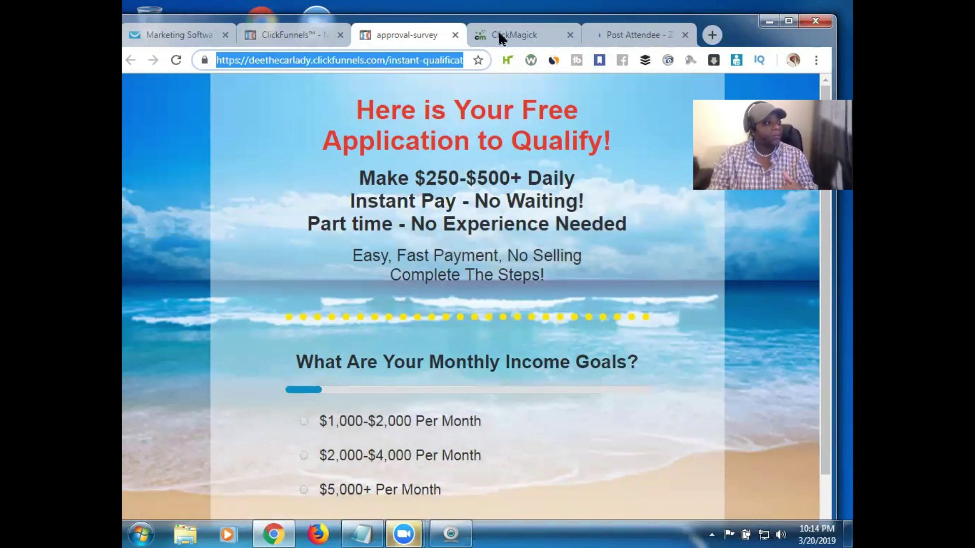
Go to ClickMagick's Links page and start a new tracking link.
left_click(515, 35)
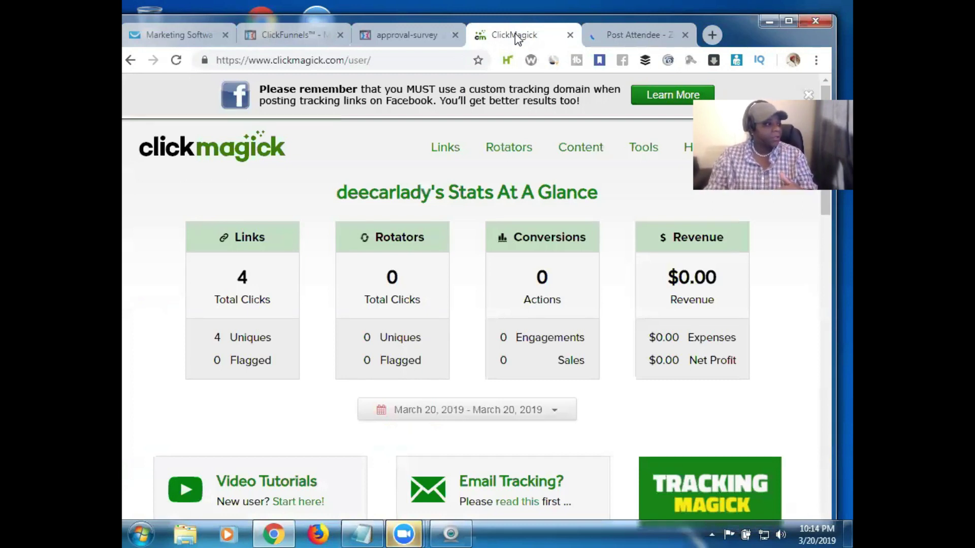
left_click(443, 148)
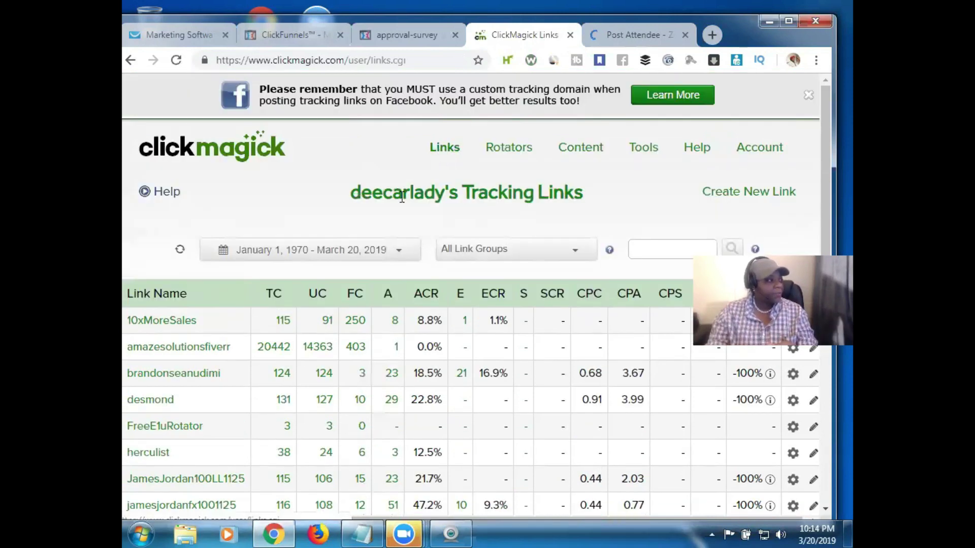
left_click(739, 195)
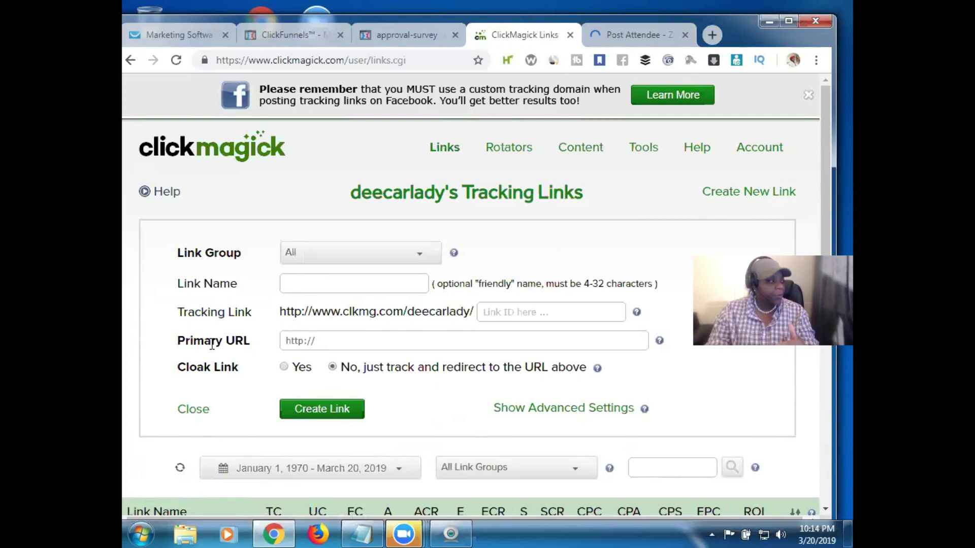
left_click(327, 341)
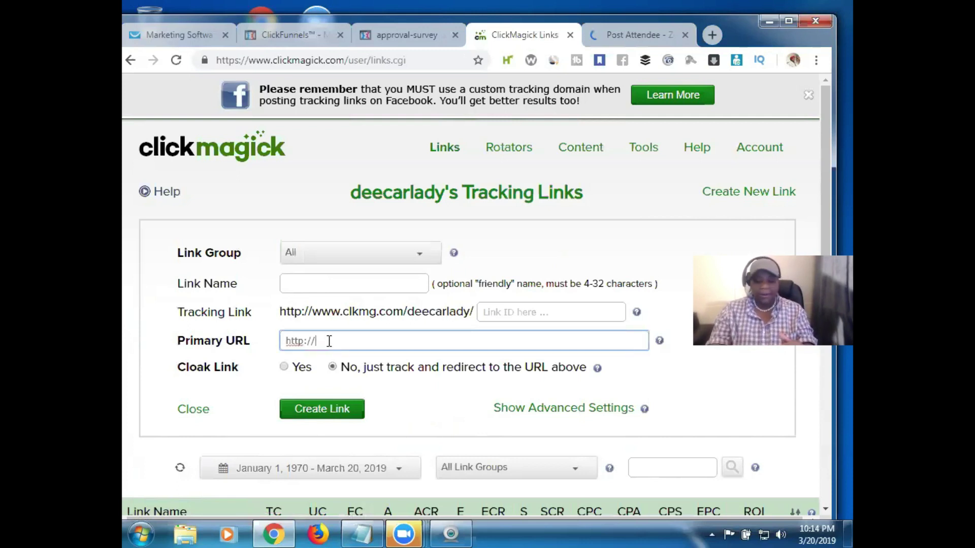
key("BackSpace")
key("BackSpace")
key("BackSpace")
key("BackSpace")
key("BackSpace")
key("BackSpace")
key("BackSpace")
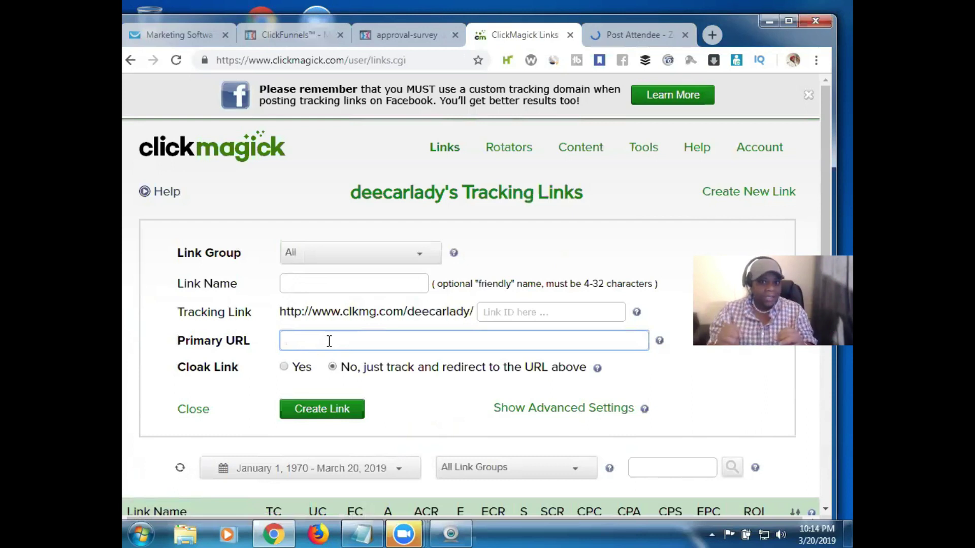
right_click(291, 340)
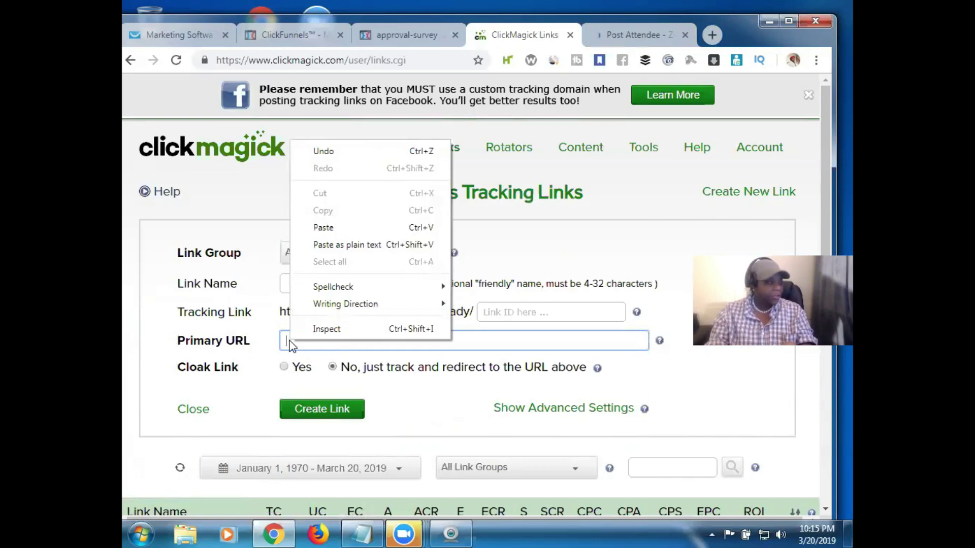
left_click(336, 230)
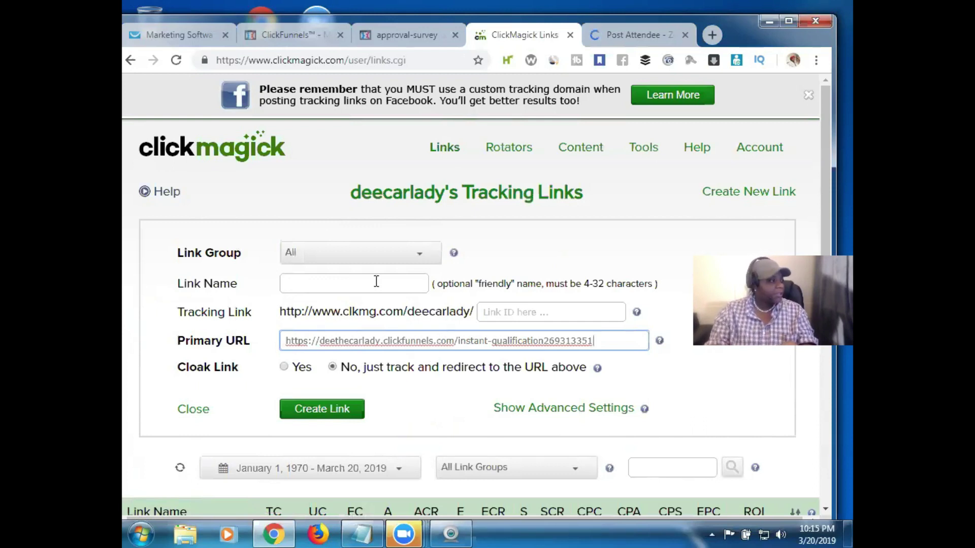
Enter 'freelinkrotator' as the new link's Link Name.
left_click(309, 284)
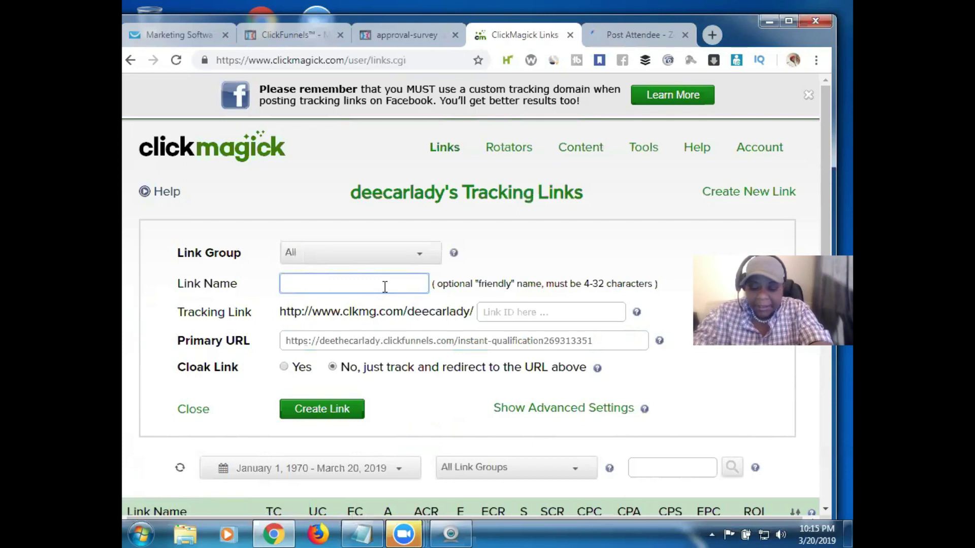
type("linkrotat")
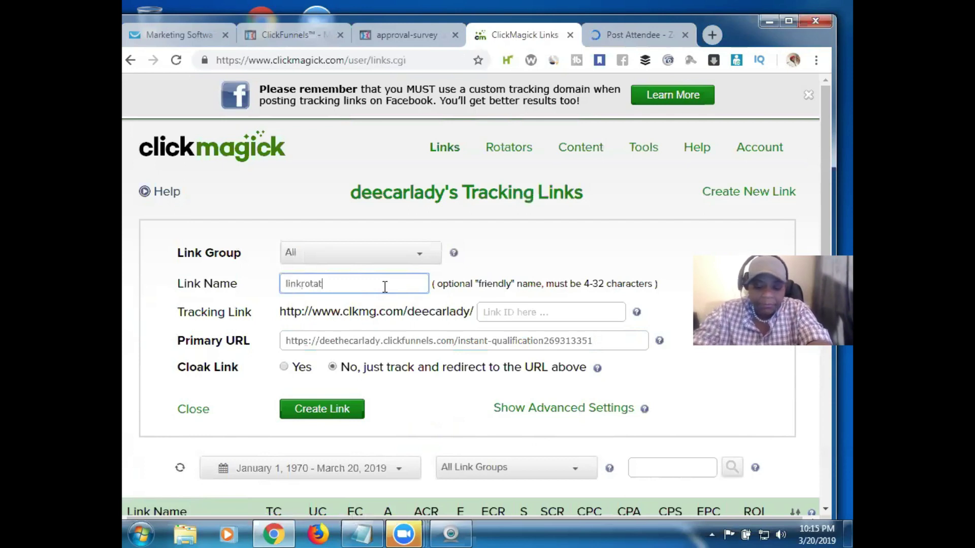
type("or")
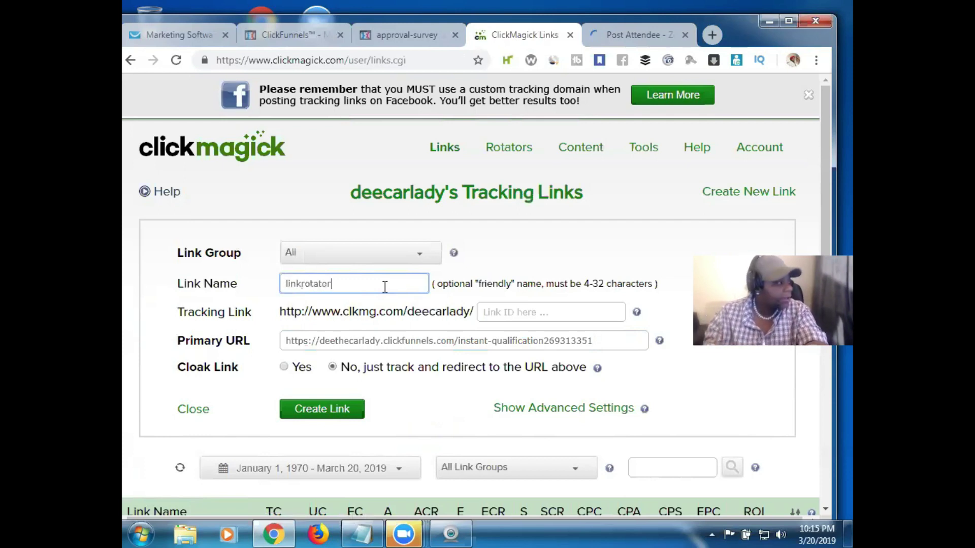
left_click(285, 282)
type("free")
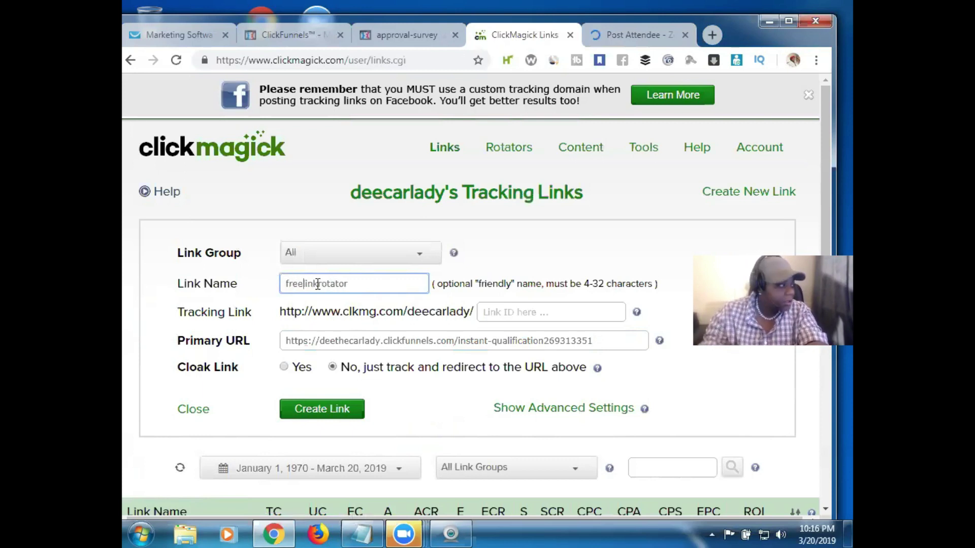
left_click(358, 283)
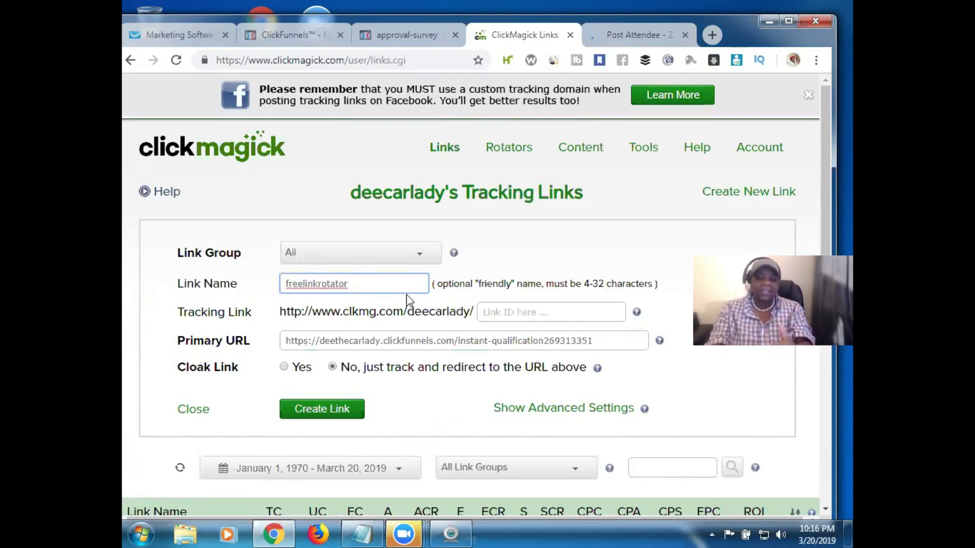
Set the Tracking Link ID to 'freee1u', leaving Cloak Link at No.
left_click(501, 311)
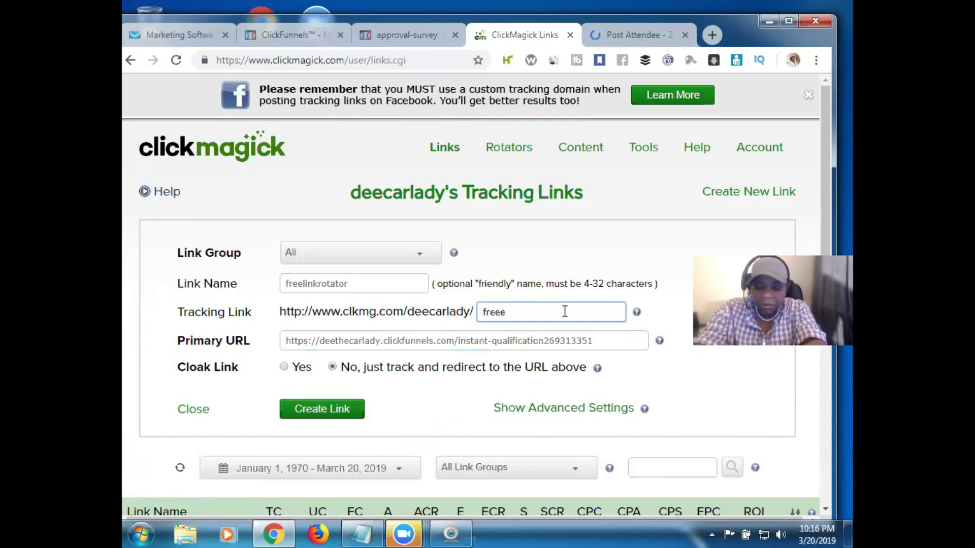
type("1u")
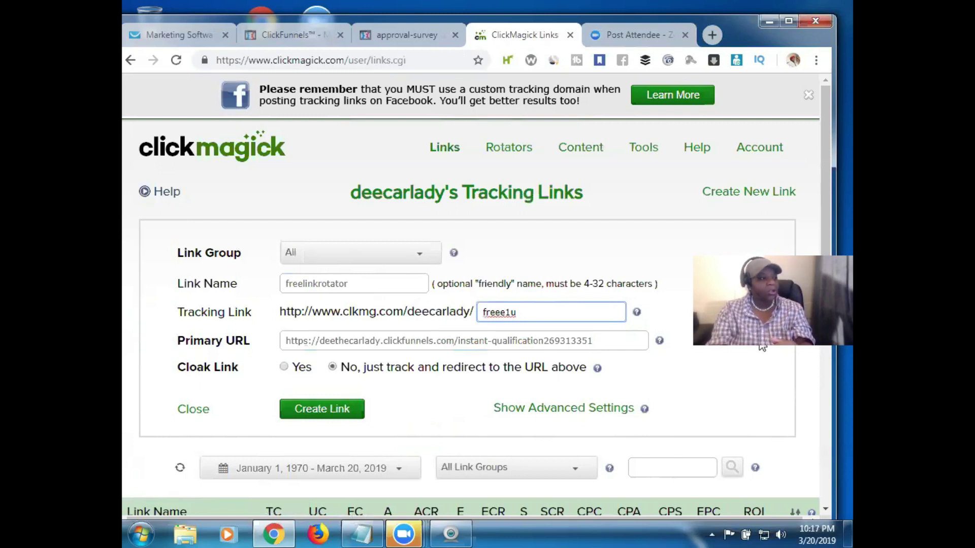
left_click_drag(823, 209, 824, 220)
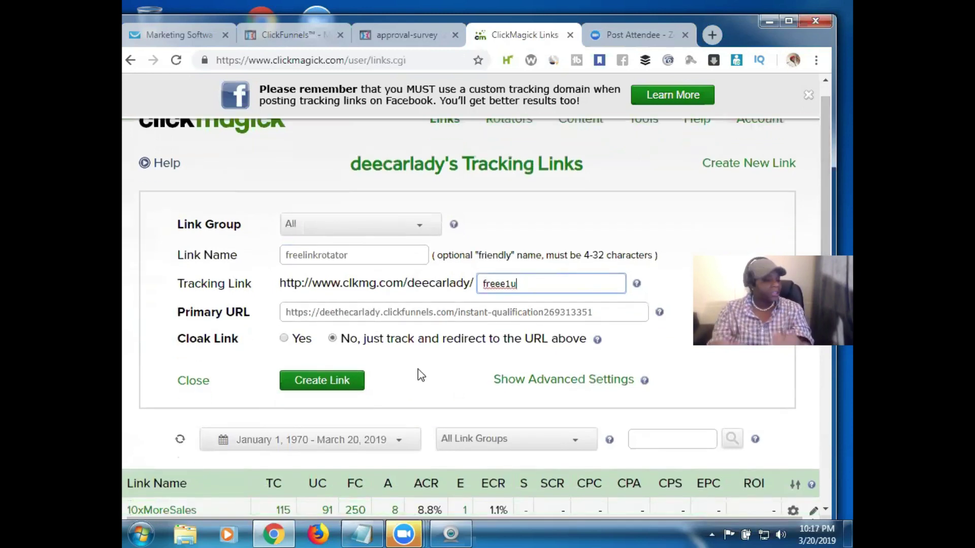
Create the freelinkrotator link and check it in the Tracking Links list.
left_click(327, 386)
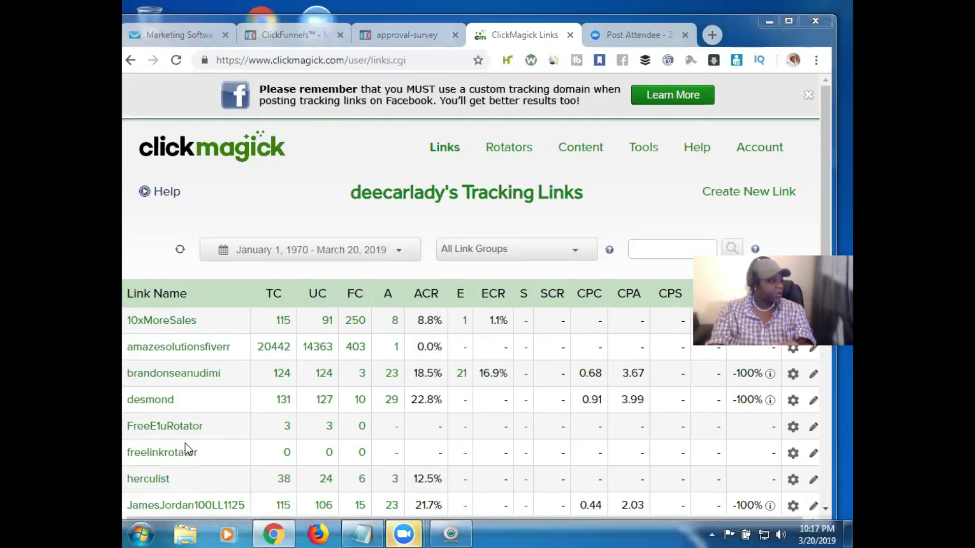
mouse_move(190, 456)
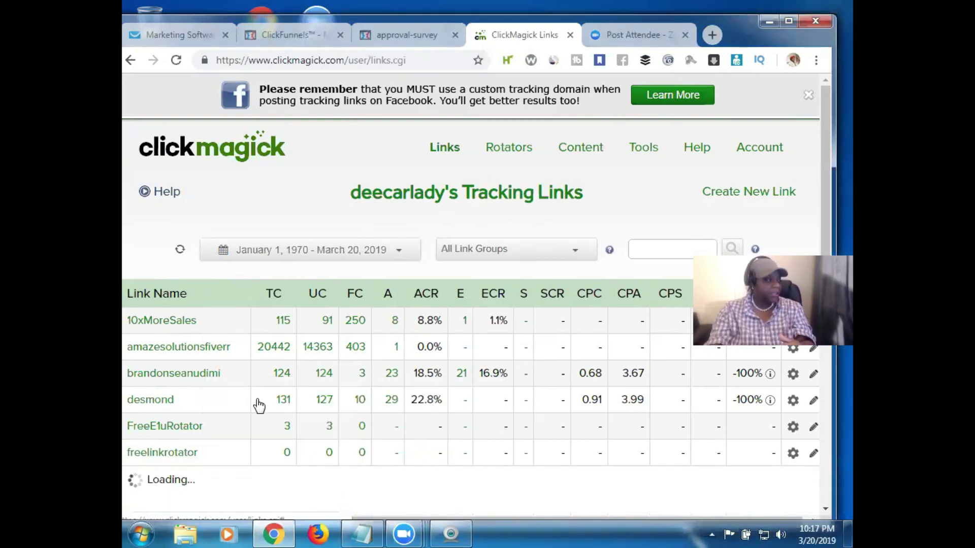
left_click_drag(824, 135, 852, 229)
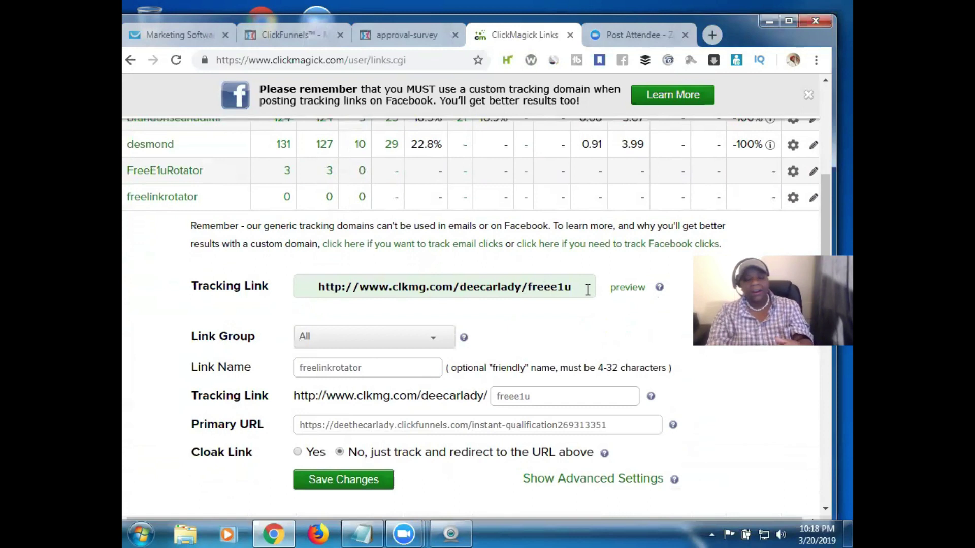
left_click(587, 289)
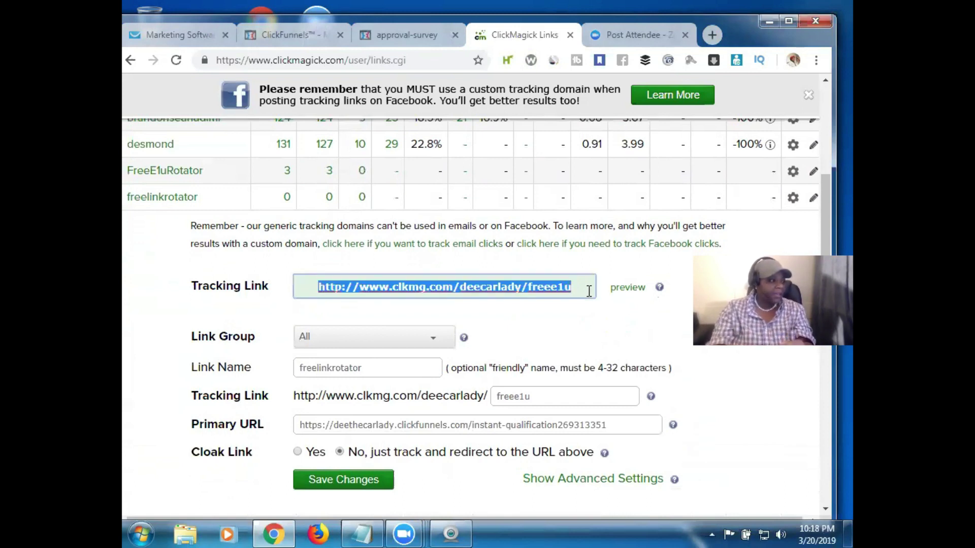
left_click(589, 291)
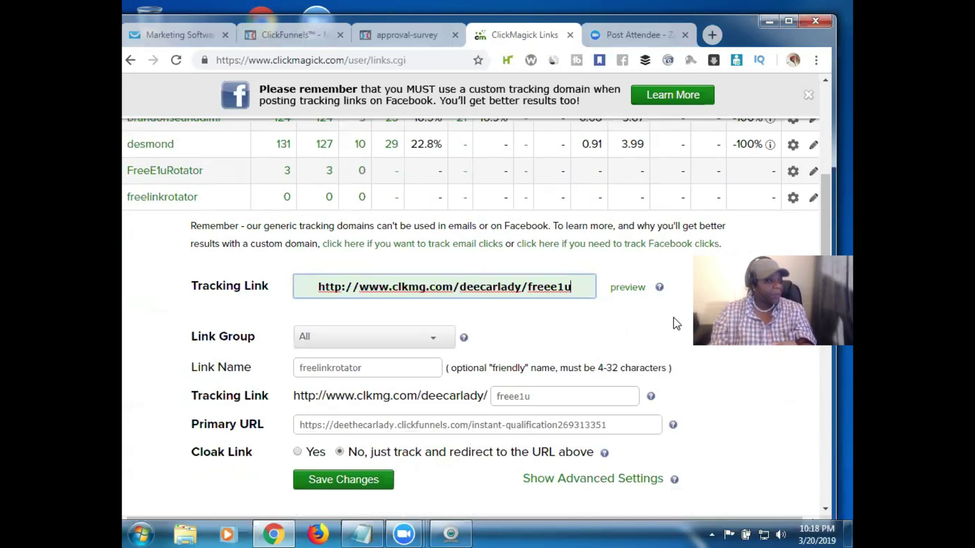
left_click(631, 290)
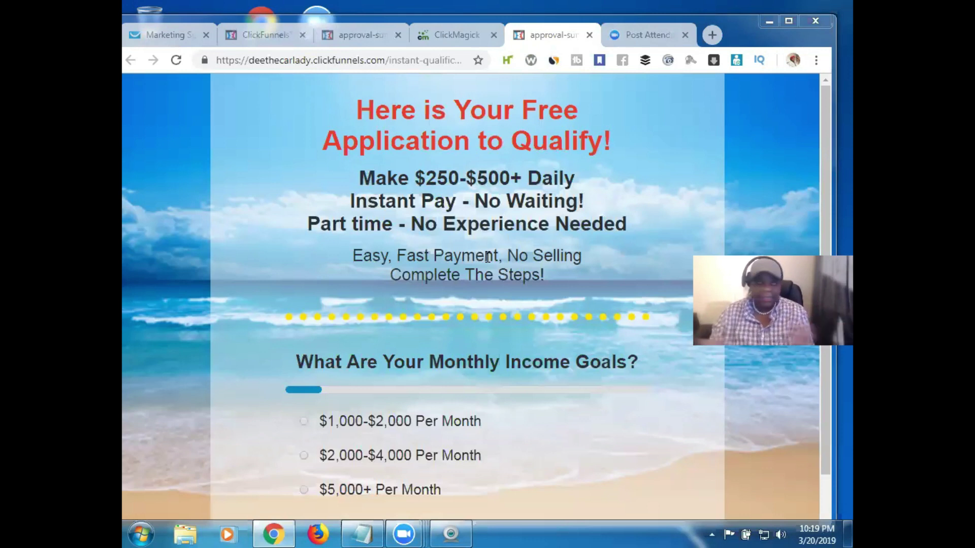
left_click(589, 35)
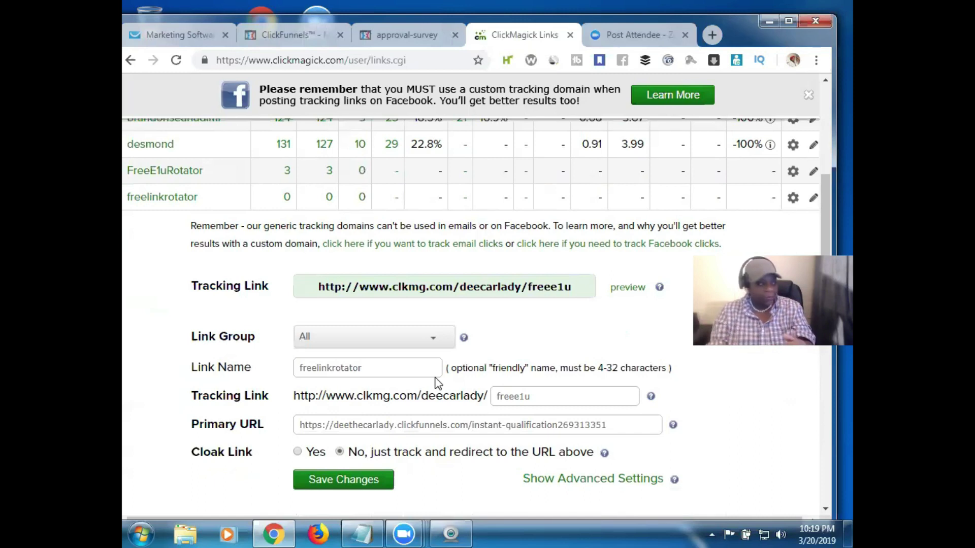
Copy the freee1u tracking link URL and save the link settings.
triple_click(491, 288)
right_click(491, 290)
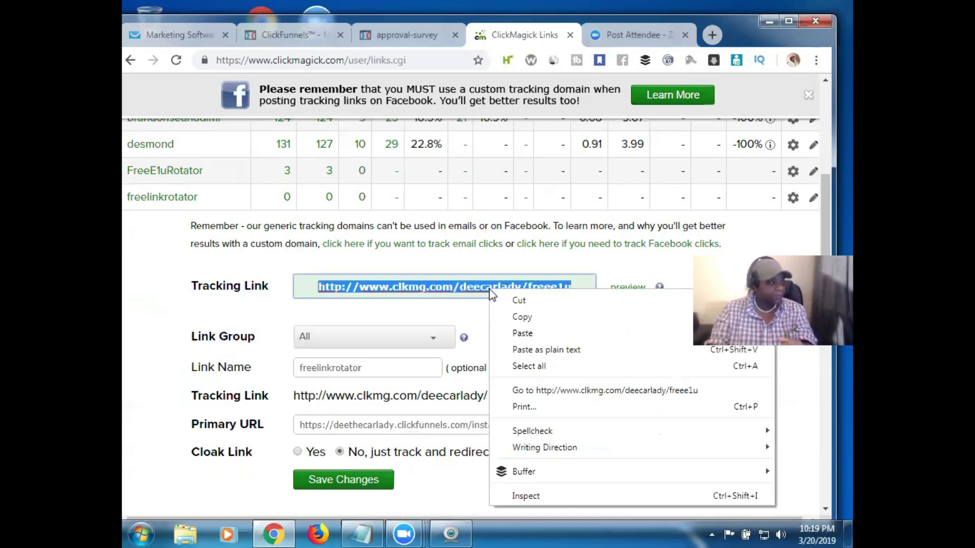
left_click(531, 317)
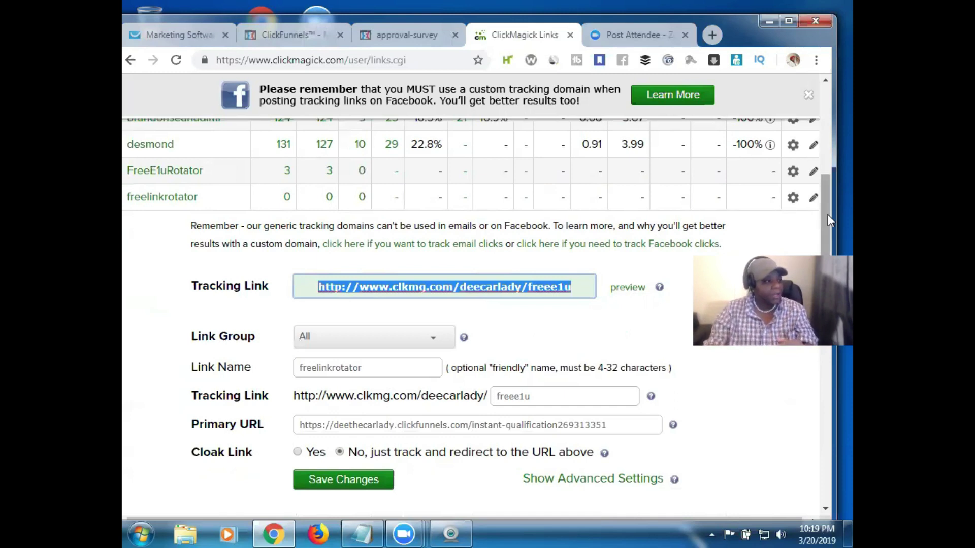
left_click_drag(827, 214, 828, 262)
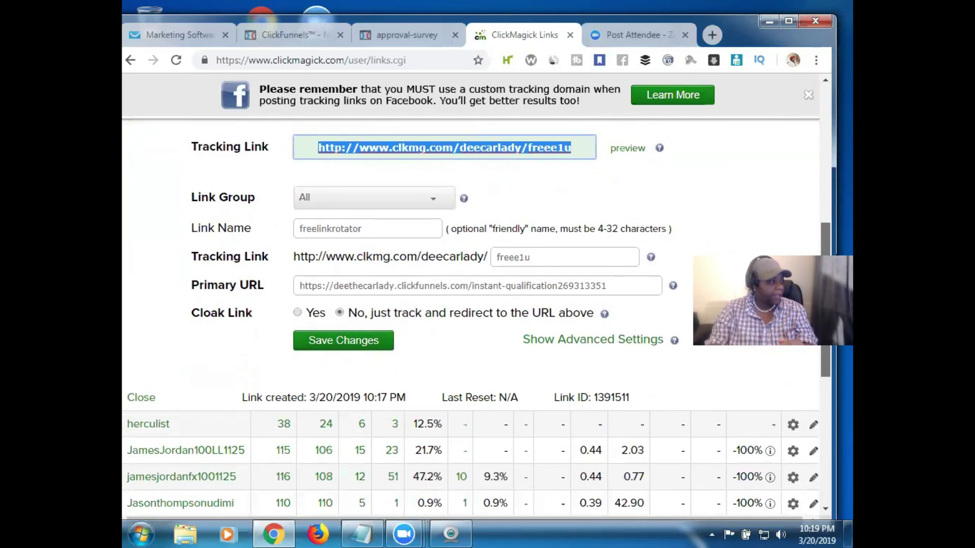
left_click(357, 342)
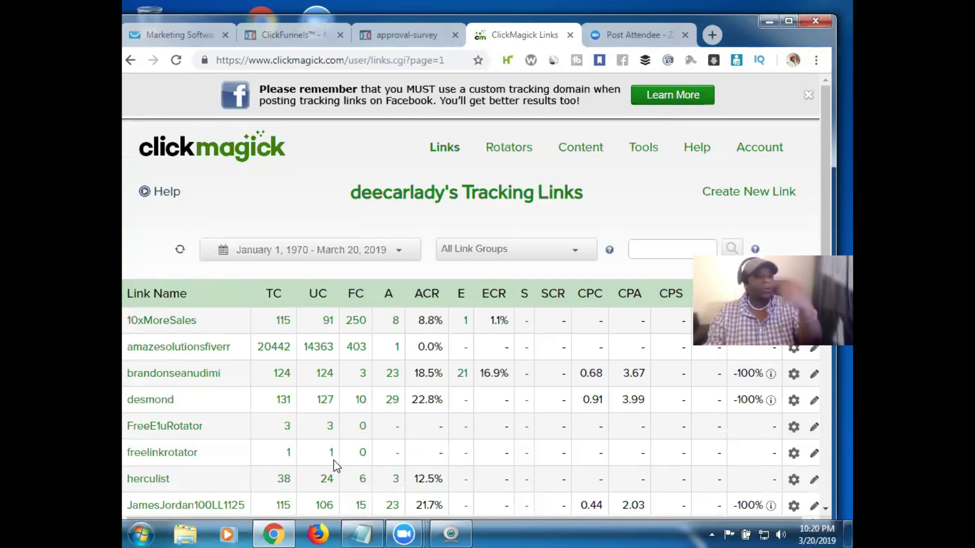
Paste and load the freee1u tracking link in a new Chrome incognito window.
left_click(816, 65)
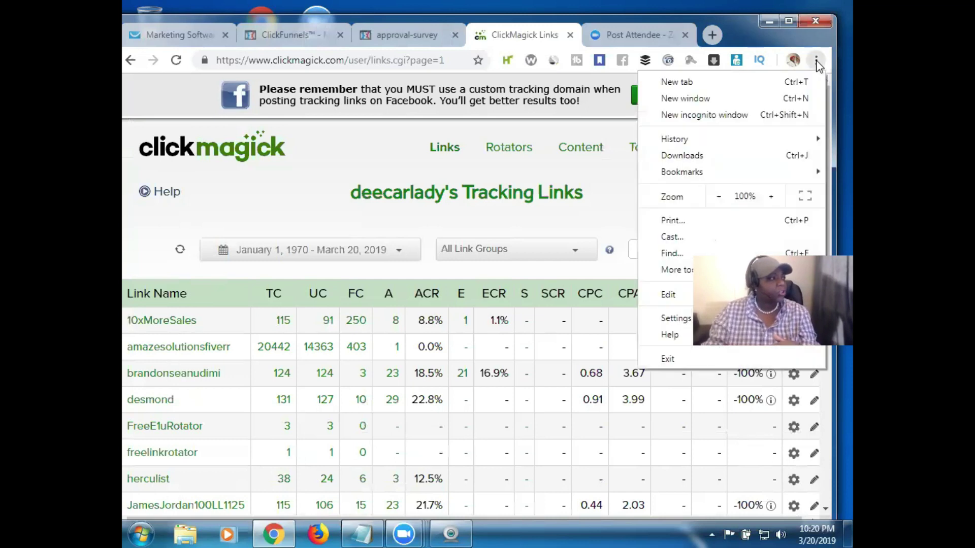
left_click(756, 115)
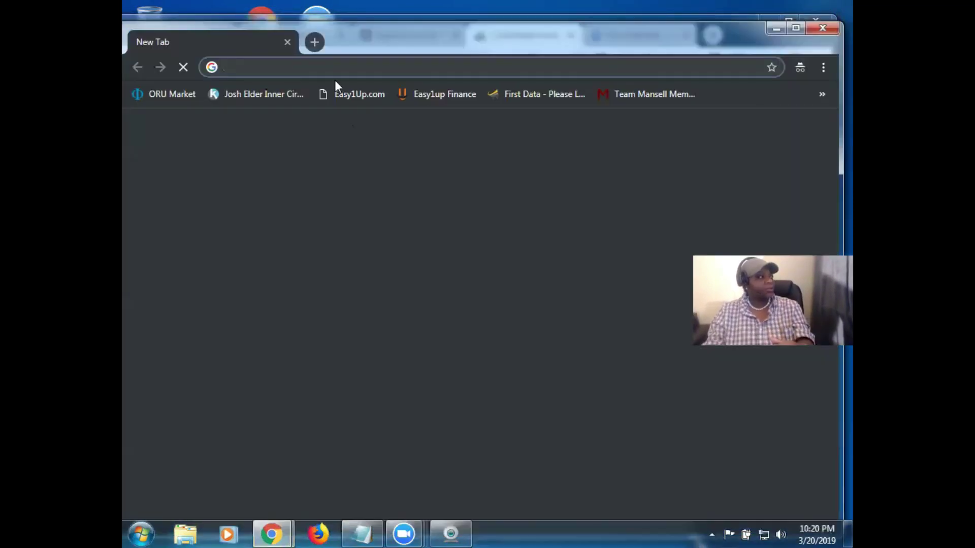
right_click(280, 67)
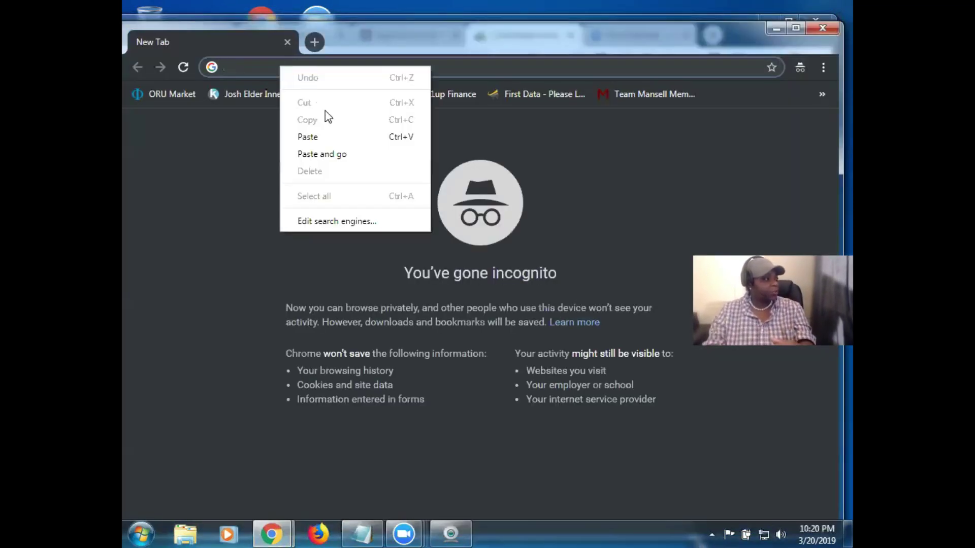
left_click(341, 154)
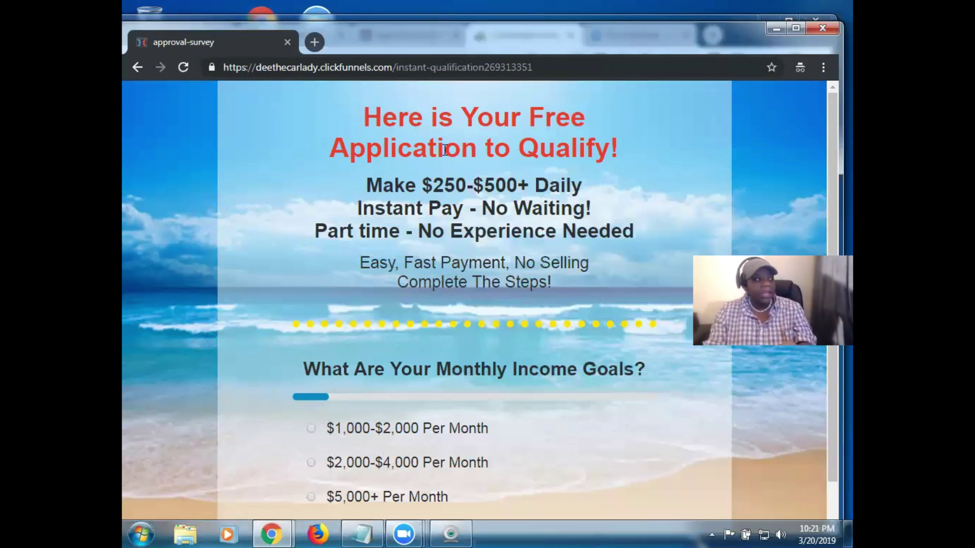
Close the incognito window and reload the ClickMagick links list to update click counts.
left_click(826, 29)
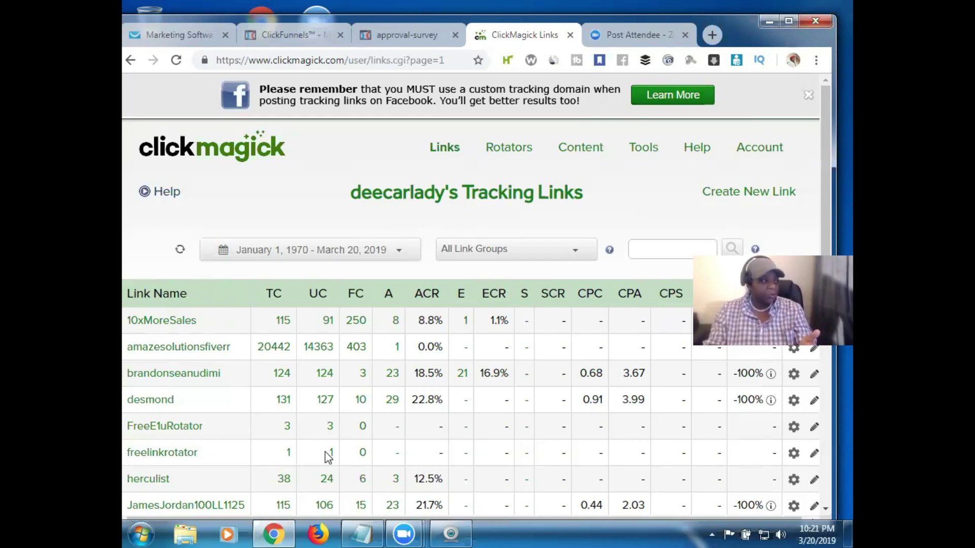
left_click(176, 61)
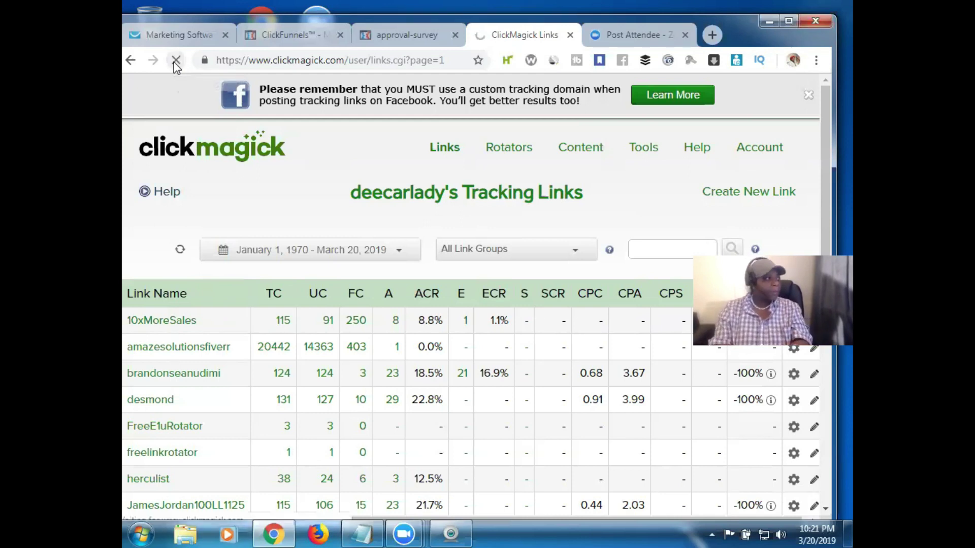